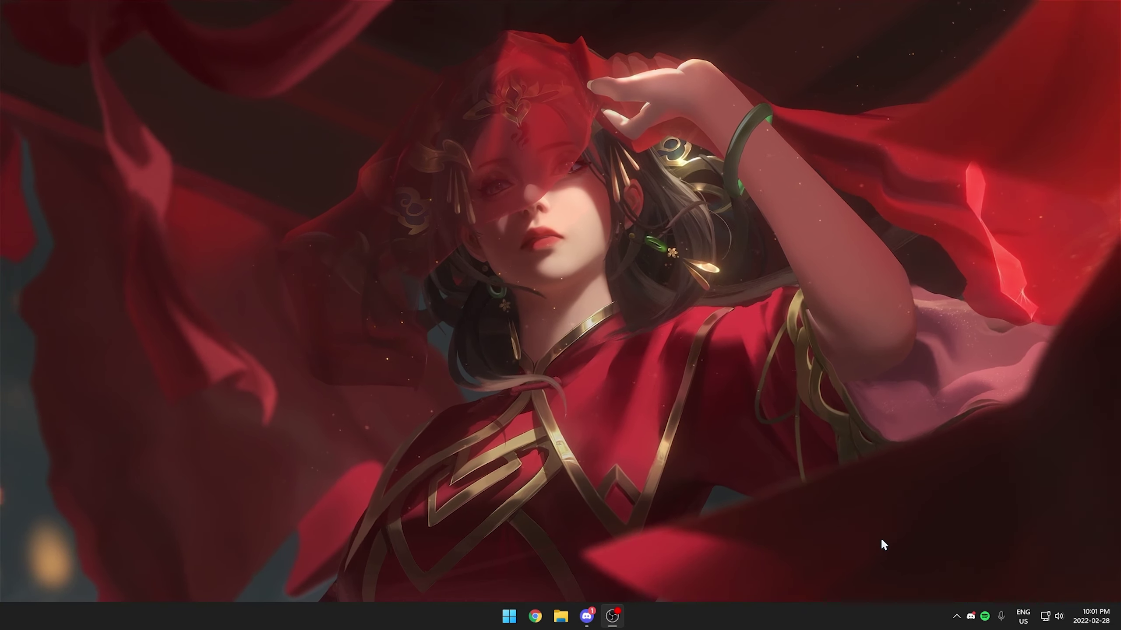
Expand the hidden taskbar tray icons to expose the NVIDIA Settings icon
{"action": "left_click", "coordinate": [957, 616]}
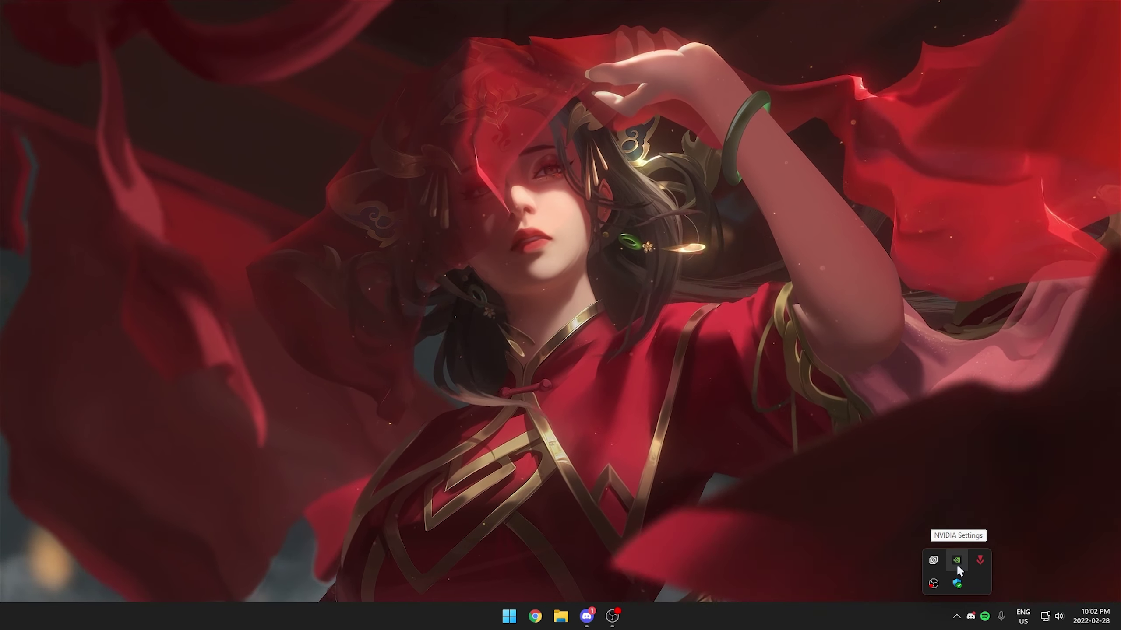
Launch NVIDIA GeForce Experience from the NVIDIA tray icon's menu
{"action": "right_click", "coordinate": [956, 562]}
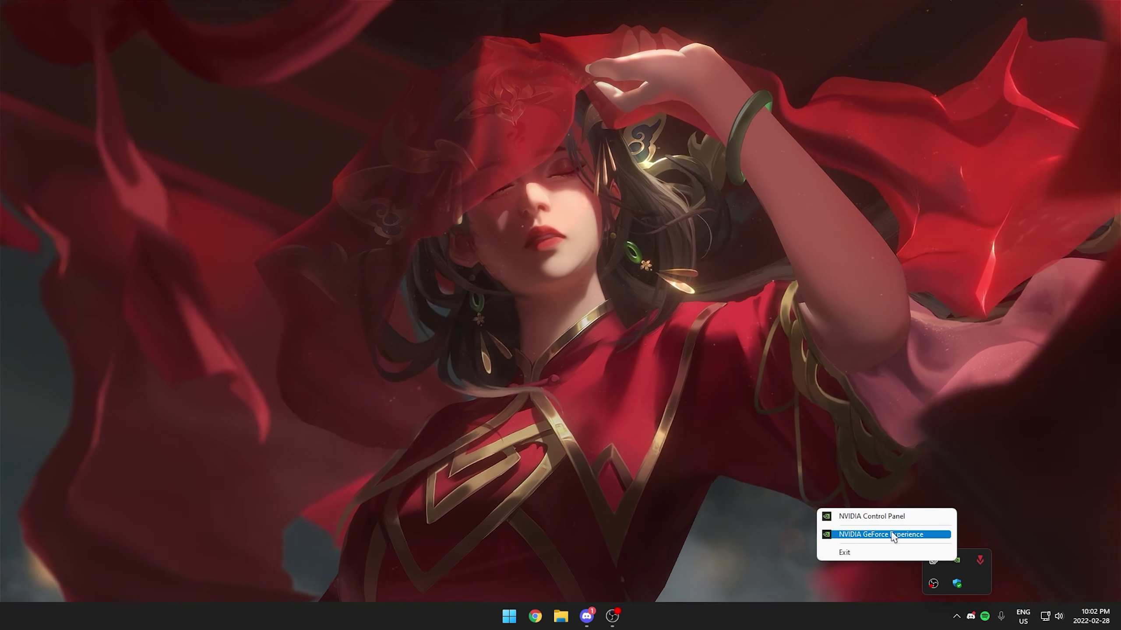
{"action": "left_click", "coordinate": [895, 535]}
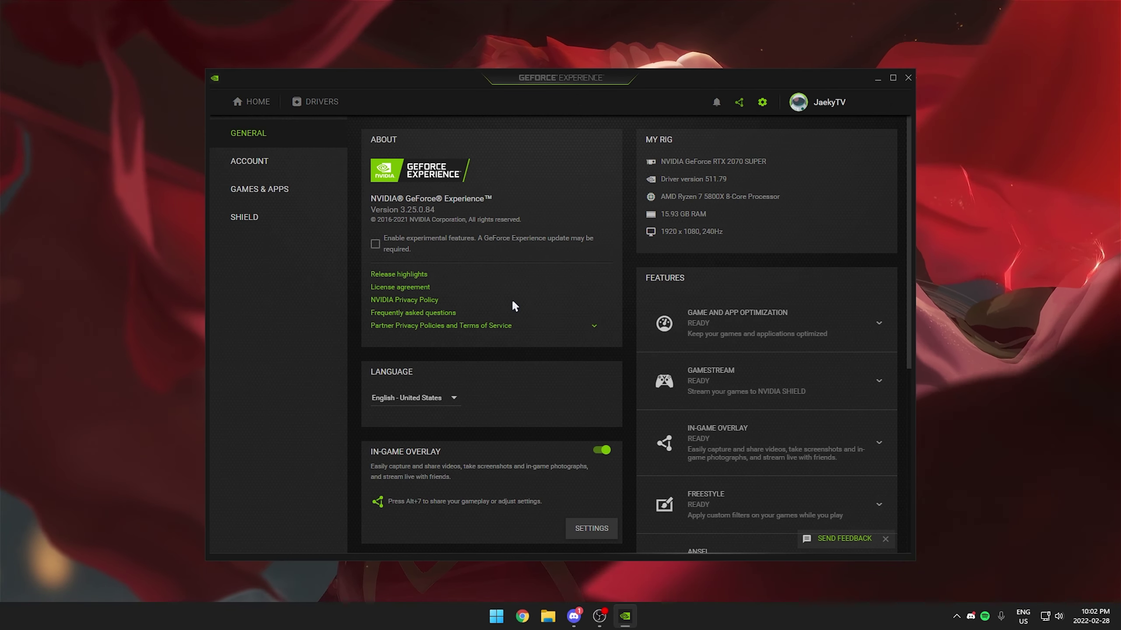
{"action": "scroll", "coordinate": [548, 497], "scroll_direction": "down", "scroll_amount": 1}
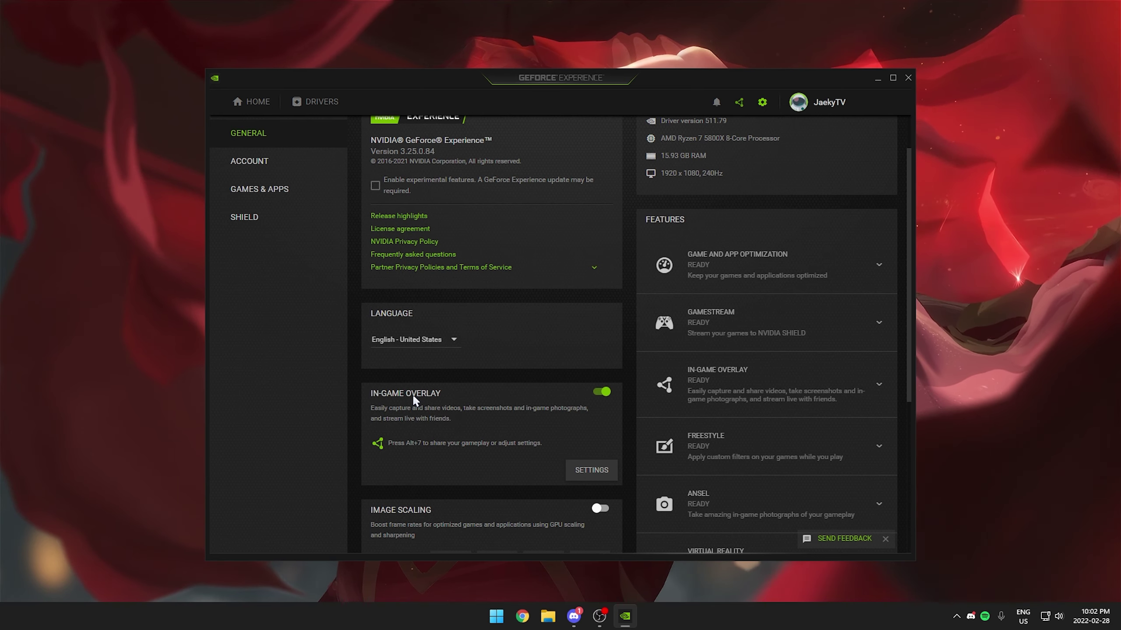
Switch Instant Replay off from the overlay's Instant Replay menu
{"action": "left_click", "coordinate": [593, 471]}
{"action": "left_click", "coordinate": [509, 188]}
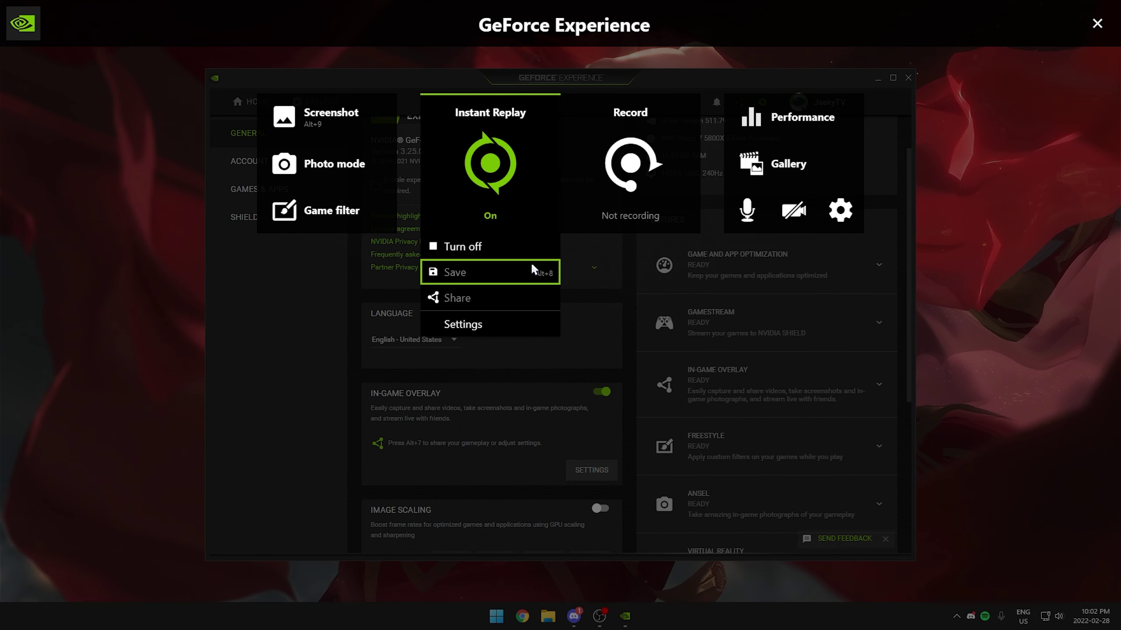
{"action": "left_click", "coordinate": [505, 248]}
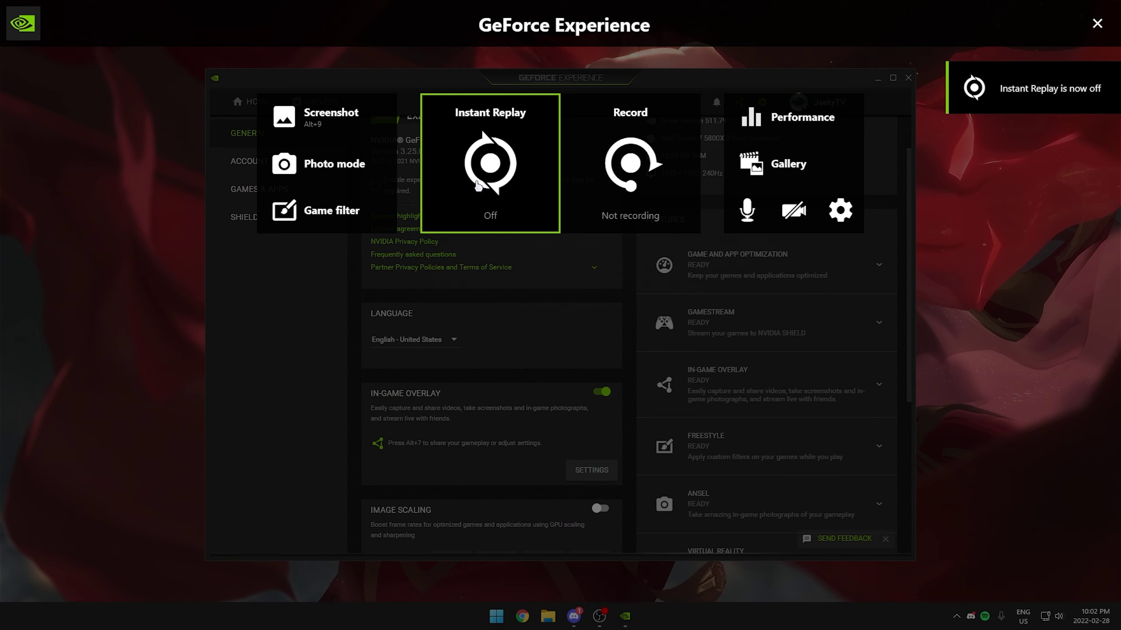
{"action": "left_click", "coordinate": [478, 184]}
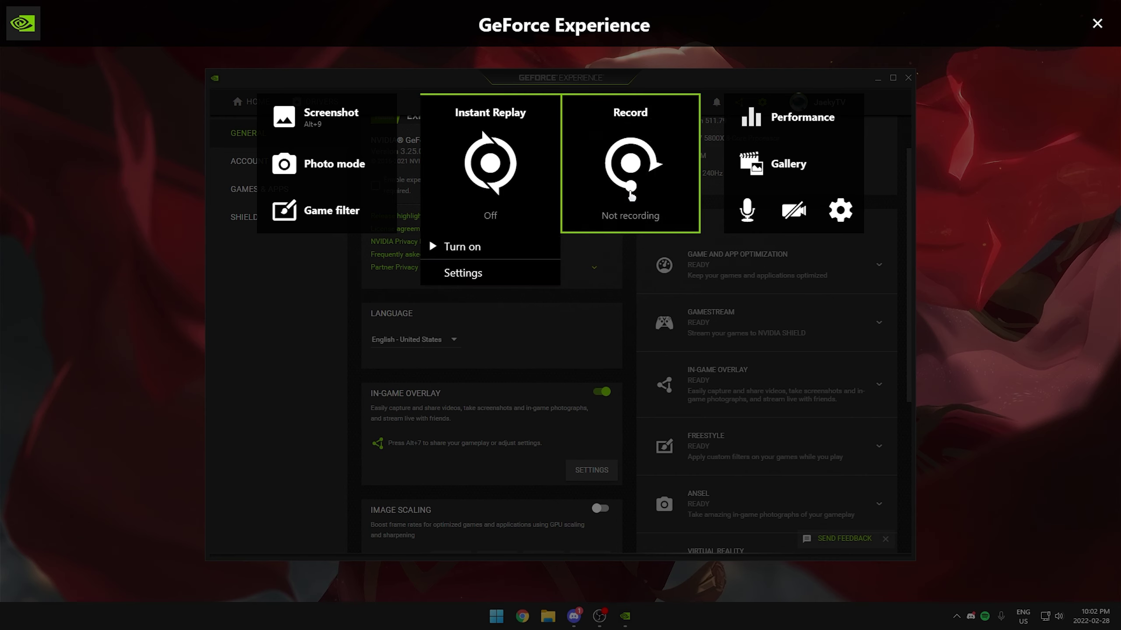
Give Instant Replay custom quality with 1080p HD resolution and 60 FPS
{"action": "left_click", "coordinate": [462, 273]}
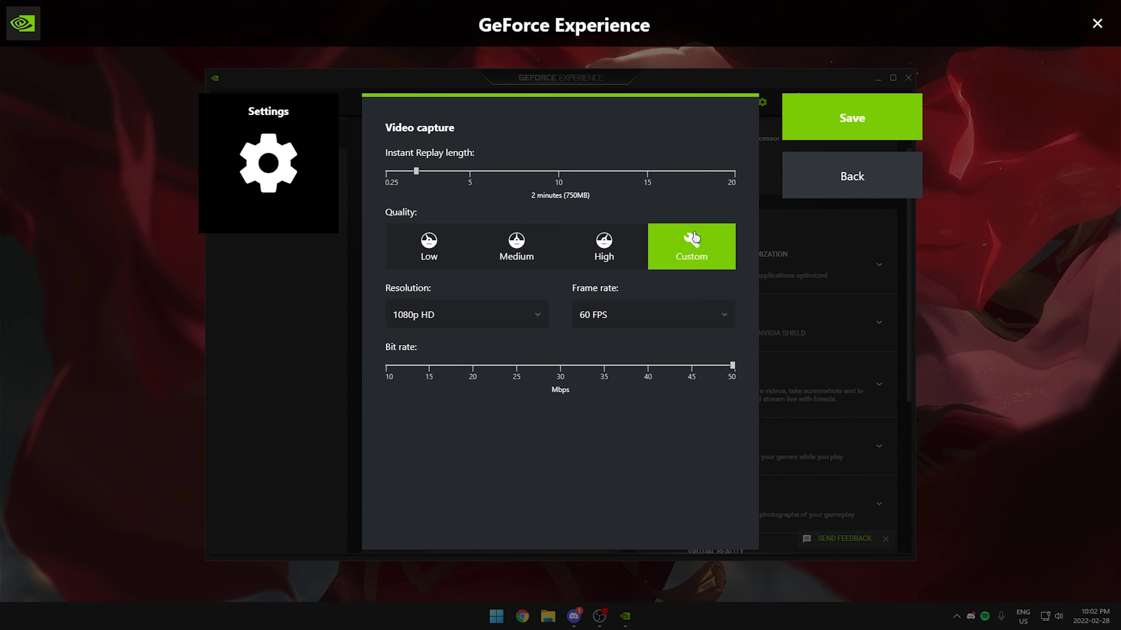
{"action": "left_click", "coordinate": [475, 323]}
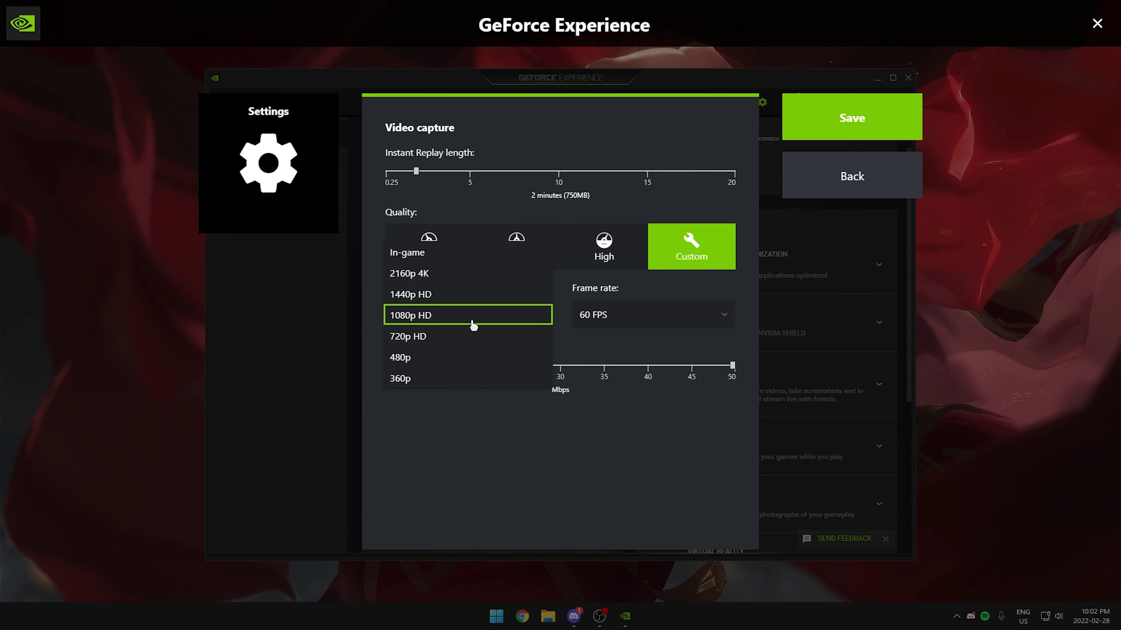
{"action": "left_click", "coordinate": [432, 322]}
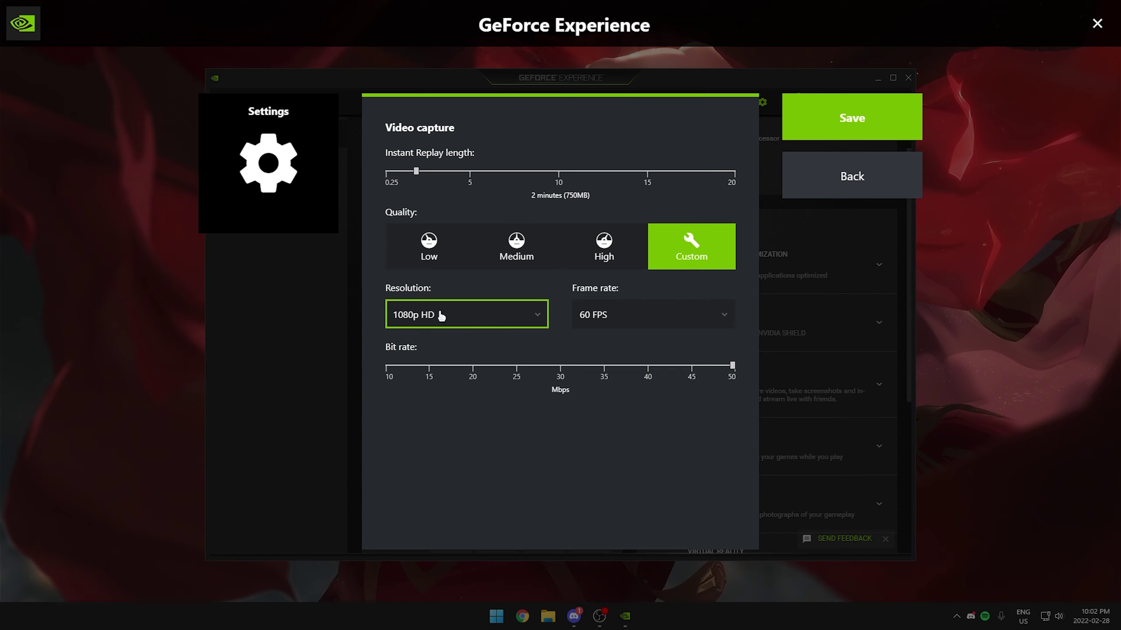
{"action": "left_click", "coordinate": [622, 318]}
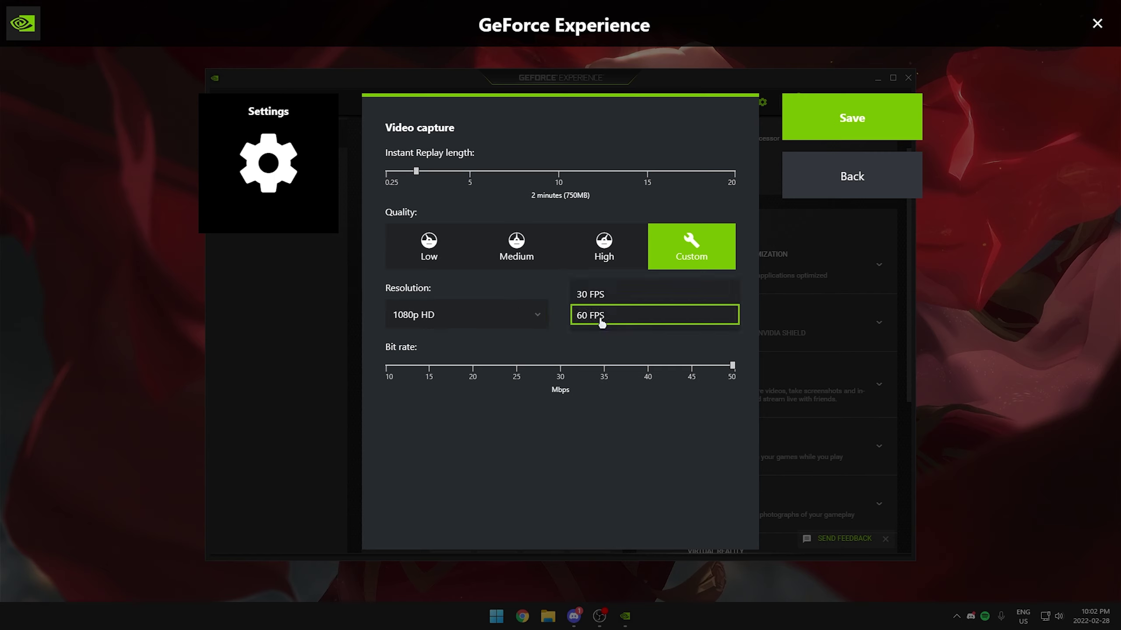
{"action": "left_click", "coordinate": [604, 316]}
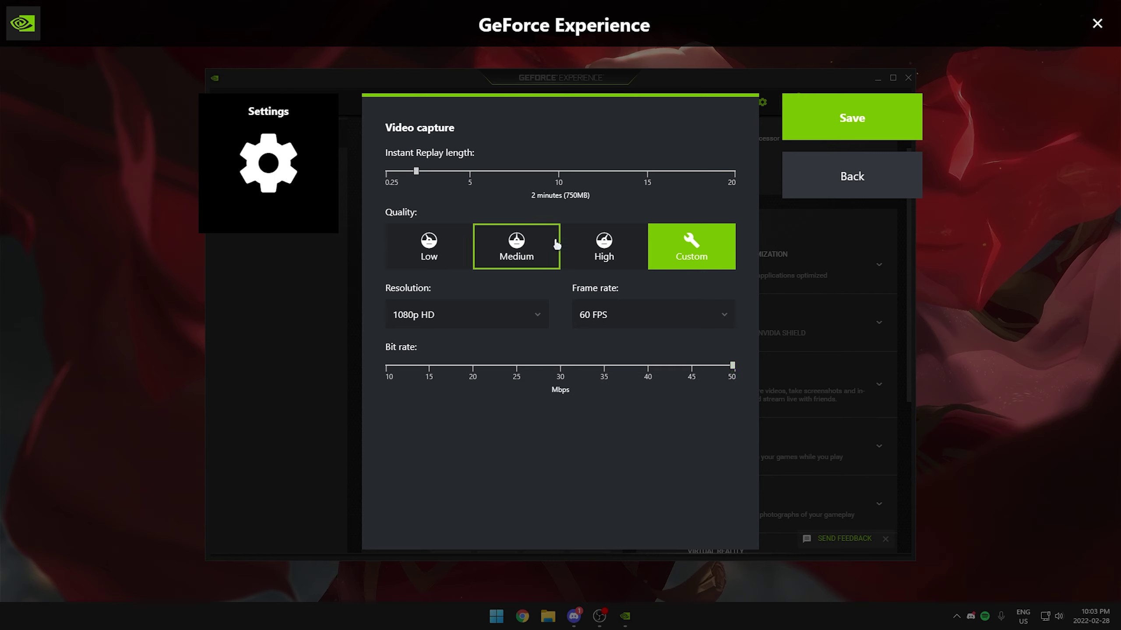
Set the Instant Replay bit rate to 50 Mbps and save the settings
{"action": "left_click_drag", "start_coordinate": [733, 367], "coordinate": [561, 368]}
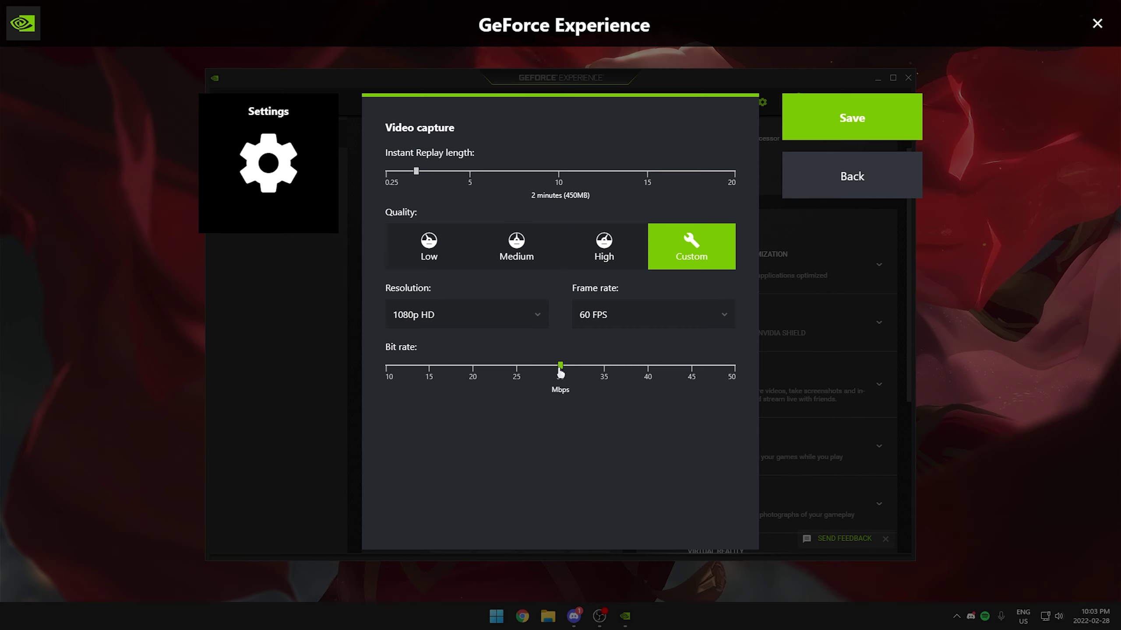
{"action": "mouse_move", "coordinate": [560, 367]}
{"action": "left_mouse_down"}
{"action": "mouse_move", "coordinate": [776, 371]}
{"action": "mouse_move", "coordinate": [561, 368]}
{"action": "left_mouse_up"}
{"action": "left_click_drag", "start_coordinate": [561, 367], "coordinate": [732, 368]}
{"action": "left_click", "coordinate": [786, 166]}
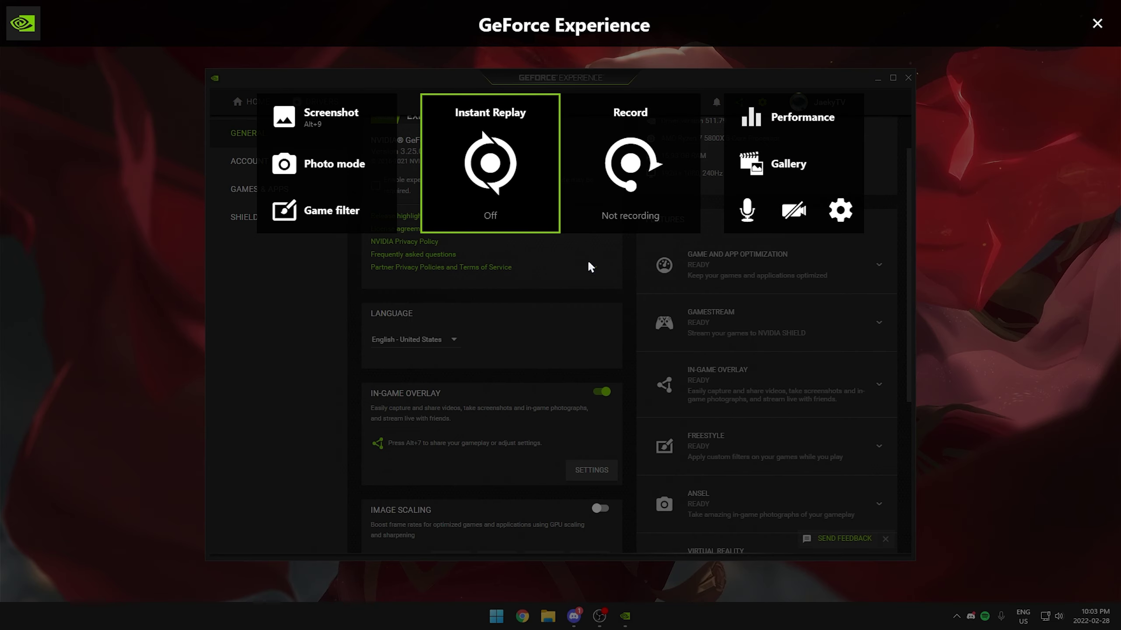
Turn Instant Replay back on
{"action": "left_click", "coordinate": [503, 210]}
{"action": "left_click", "coordinate": [500, 242]}
{"action": "left_click", "coordinate": [840, 215]}
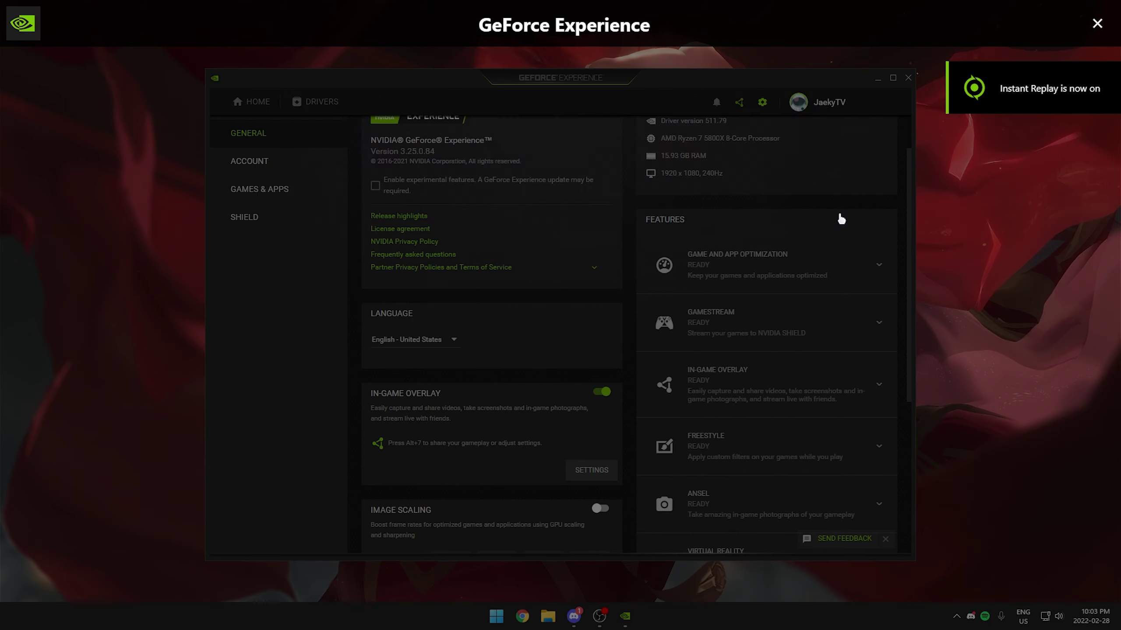
Confirm the save-last-2-minutes shortcut is Alt+8, then return to the overlay
{"action": "left_click", "coordinate": [477, 271]}
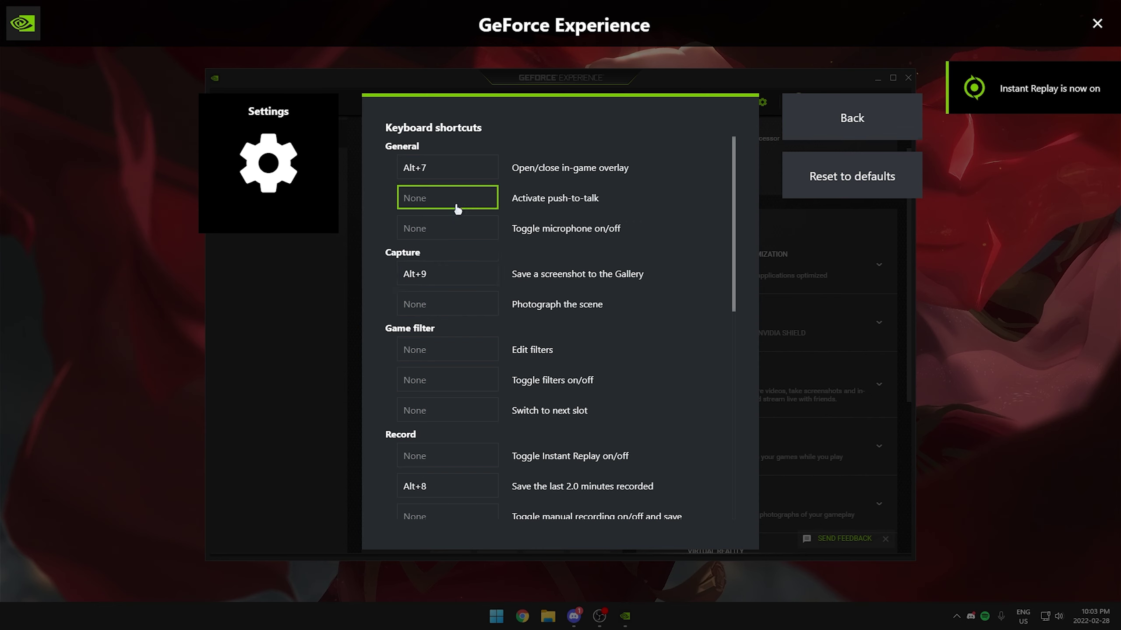
{"action": "scroll", "coordinate": [428, 371], "scroll_direction": "down", "scroll_amount": 3}
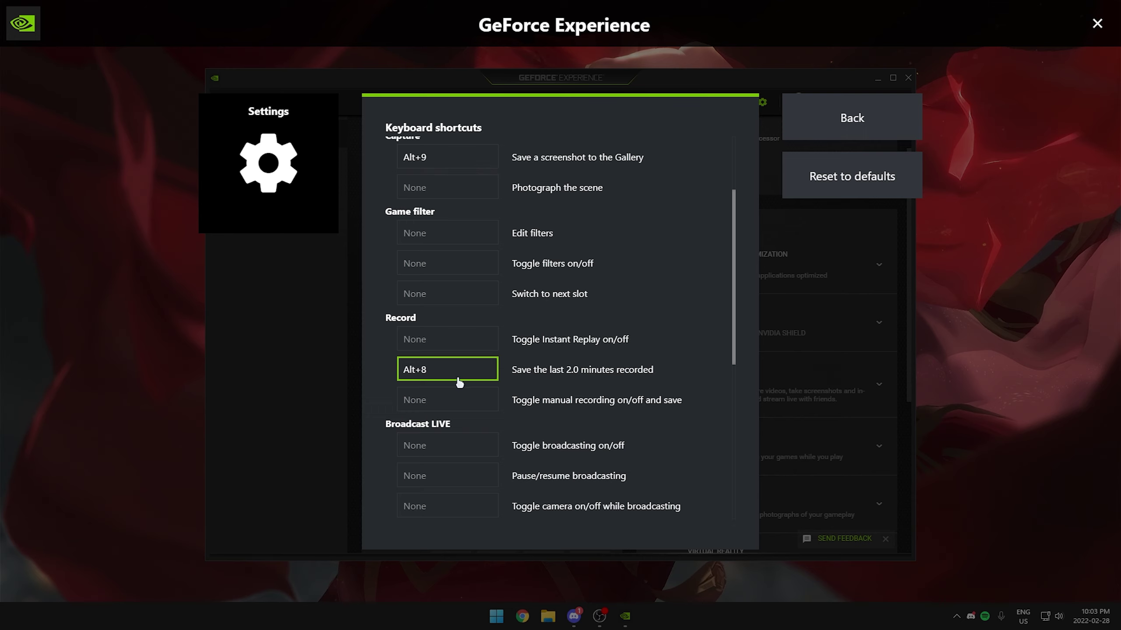
{"action": "key", "text": "Escape"}
{"action": "left_click", "coordinate": [813, 140]}
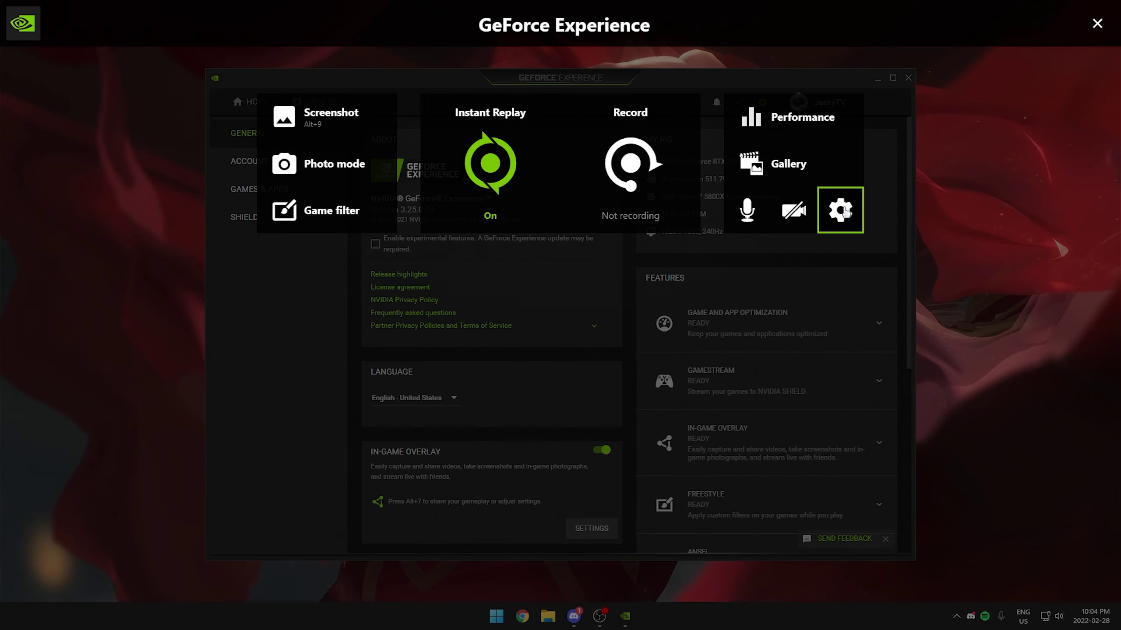
Show the Recordings settings with the D:\YouTube\Recordings videos folder
{"action": "left_click", "coordinate": [838, 218]}
{"action": "left_click", "coordinate": [873, 147]}
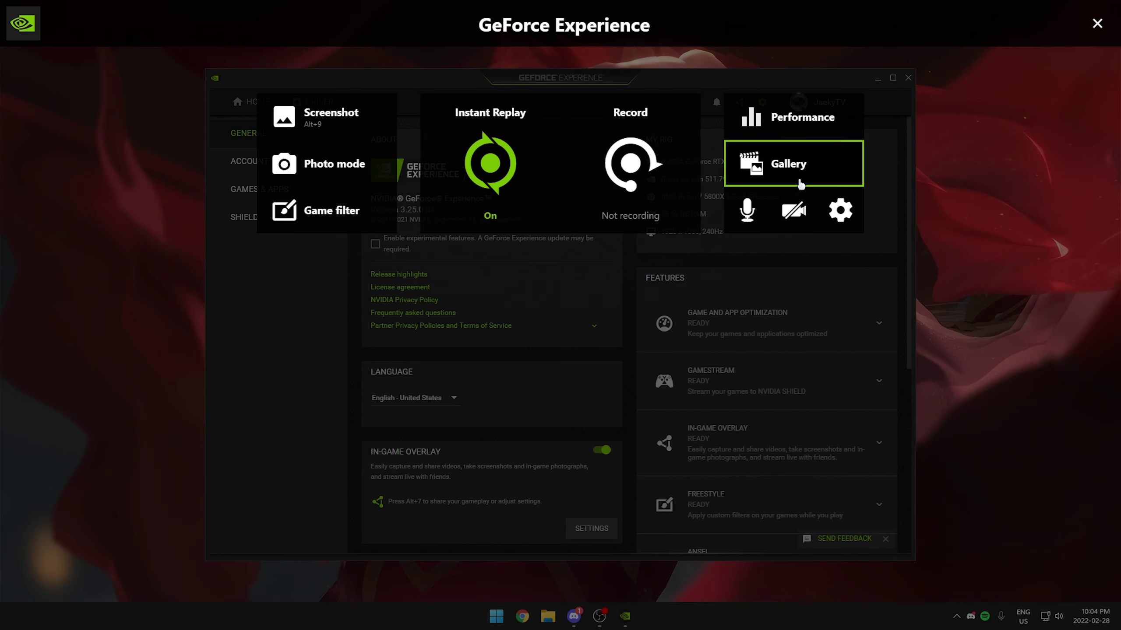
{"action": "left_click", "coordinate": [848, 222]}
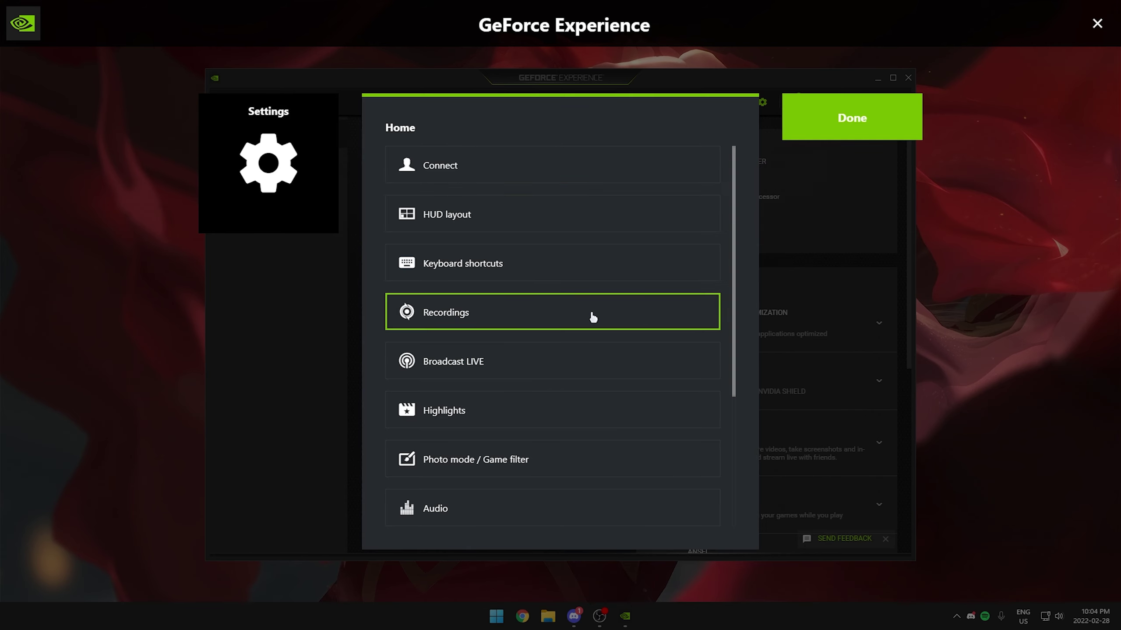
{"action": "scroll", "coordinate": [578, 289], "scroll_direction": "down", "scroll_amount": 1}
{"action": "scroll", "coordinate": [733, 216], "scroll_direction": "down", "scroll_amount": 1}
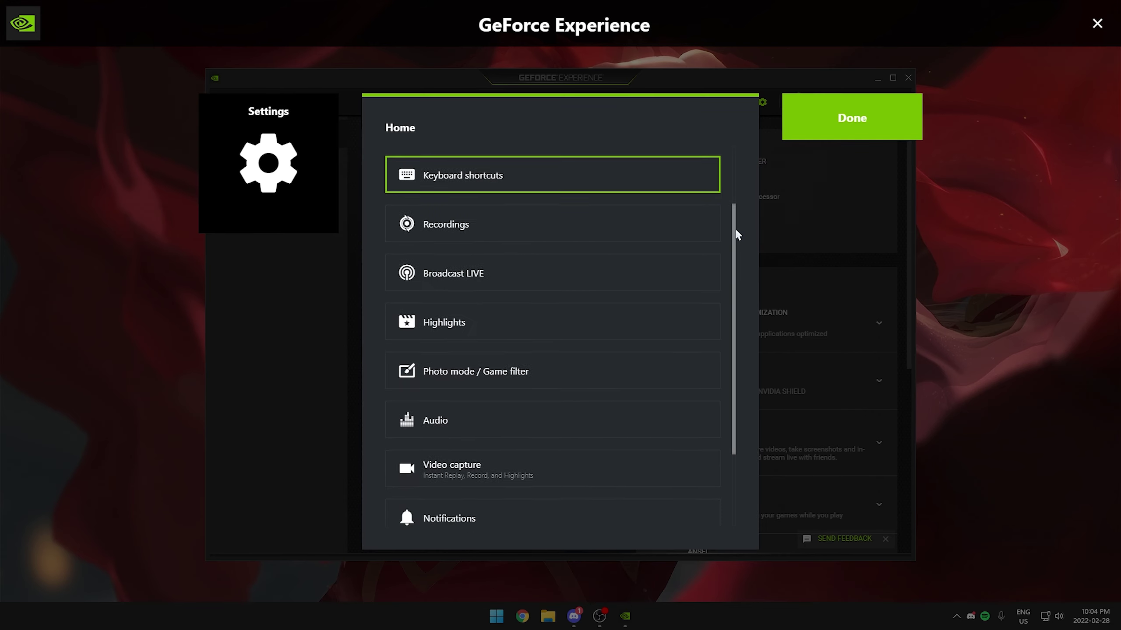
{"action": "left_click", "coordinate": [612, 228]}
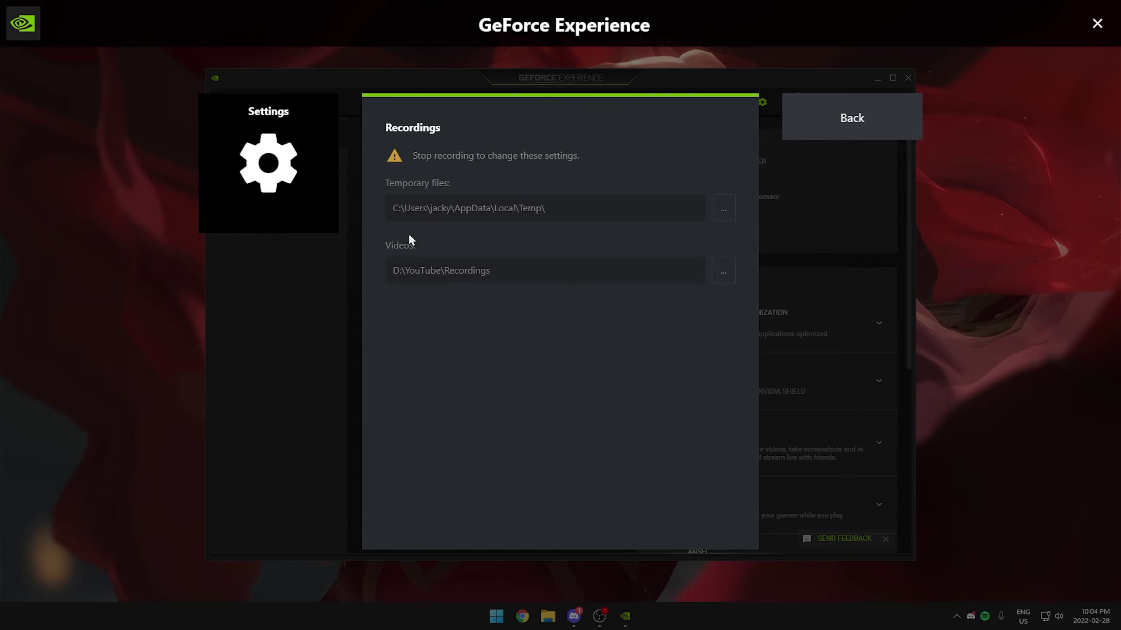
View the audio settings, then go back to the overlay
{"action": "left_click", "coordinate": [825, 117]}
{"action": "left_click", "coordinate": [569, 329]}
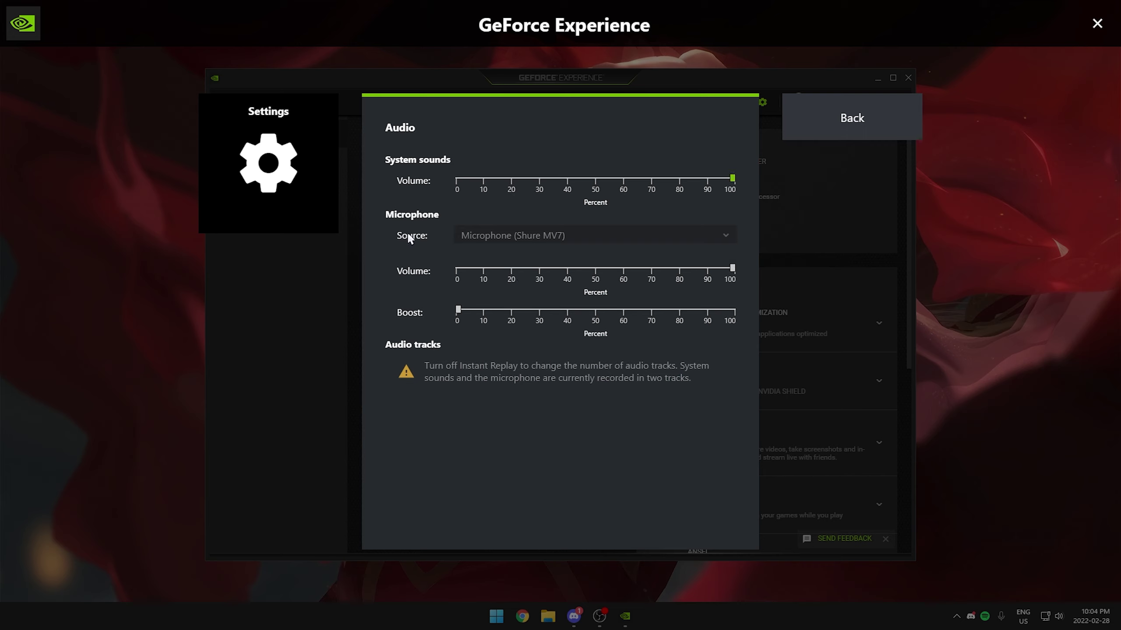
{"action": "left_click", "coordinate": [846, 112]}
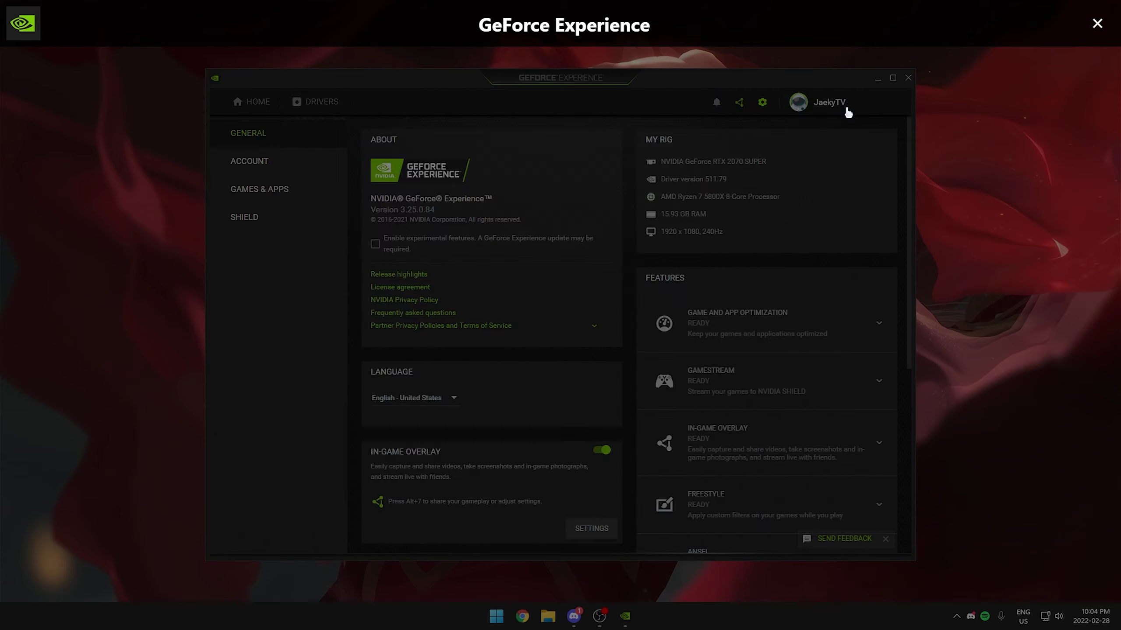
With Instant Replay off, record system sounds and microphone as separate tracks
{"action": "left_click", "coordinate": [456, 211]}
{"action": "left_click", "coordinate": [452, 245]}
{"action": "left_click", "coordinate": [840, 210]}
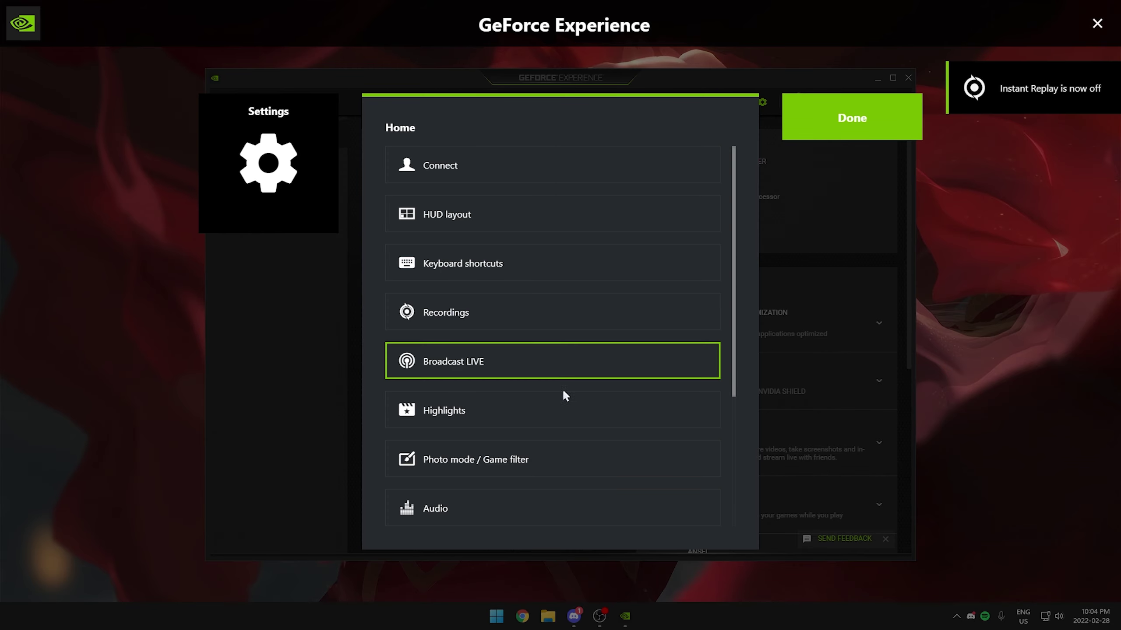
{"action": "scroll", "coordinate": [498, 388], "scroll_direction": "down", "scroll_amount": 2}
{"action": "left_click", "coordinate": [499, 389]}
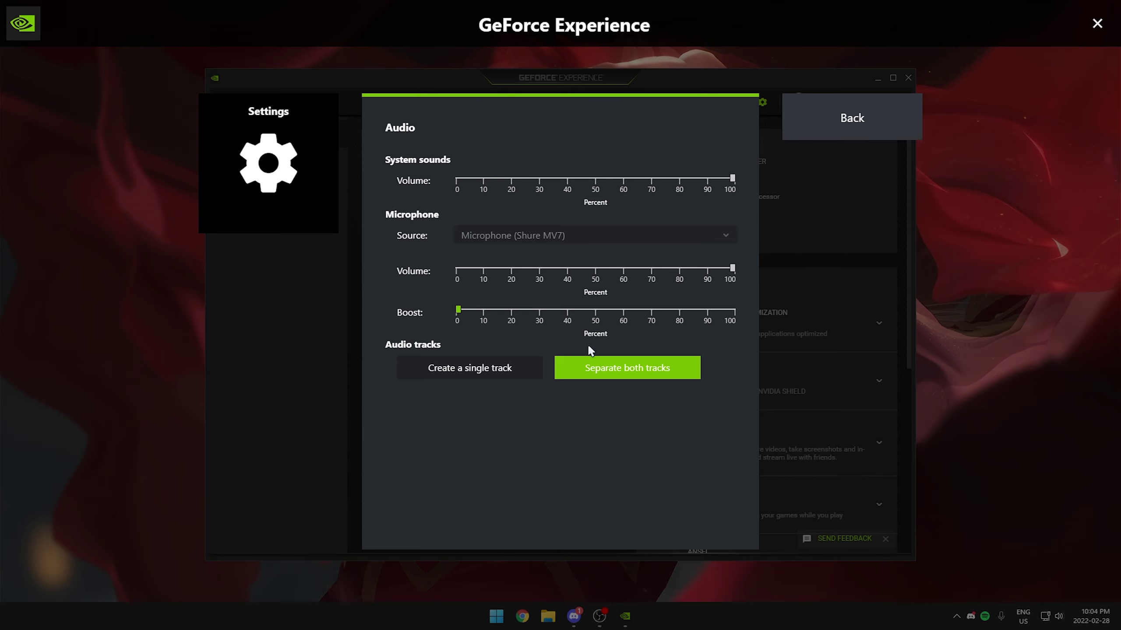
{"action": "key", "text": "Escape"}
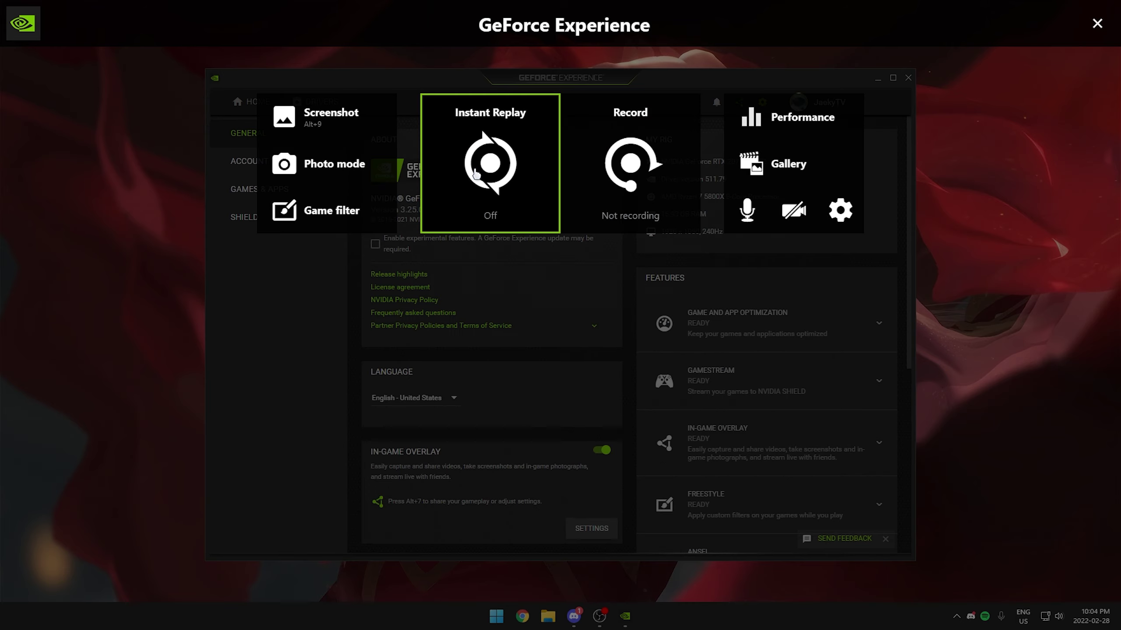
Turn Instant Replay back on and close the overlay and GeForce Experience
{"action": "left_click", "coordinate": [490, 166]}
{"action": "left_click", "coordinate": [470, 247]}
{"action": "left_click", "coordinate": [1097, 24]}
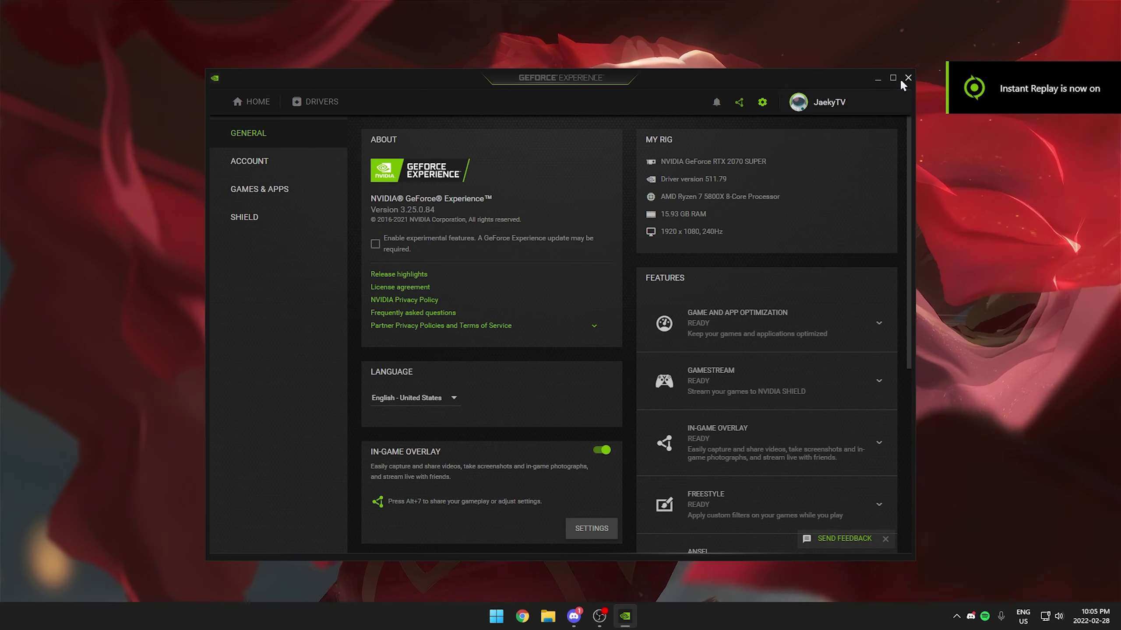
{"action": "left_click", "coordinate": [907, 77]}
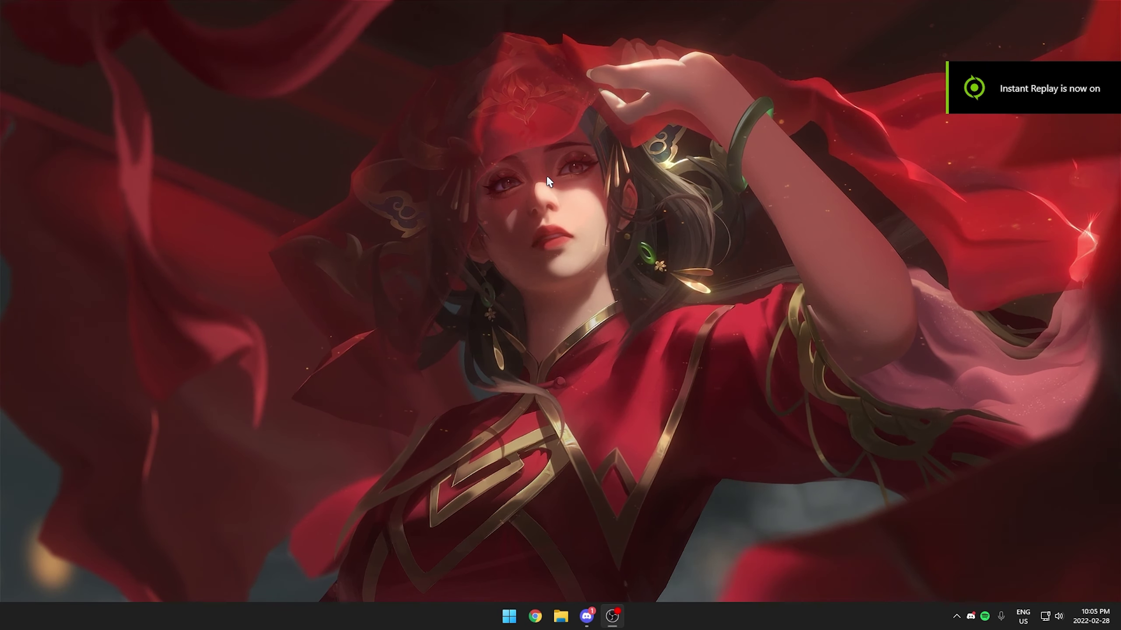